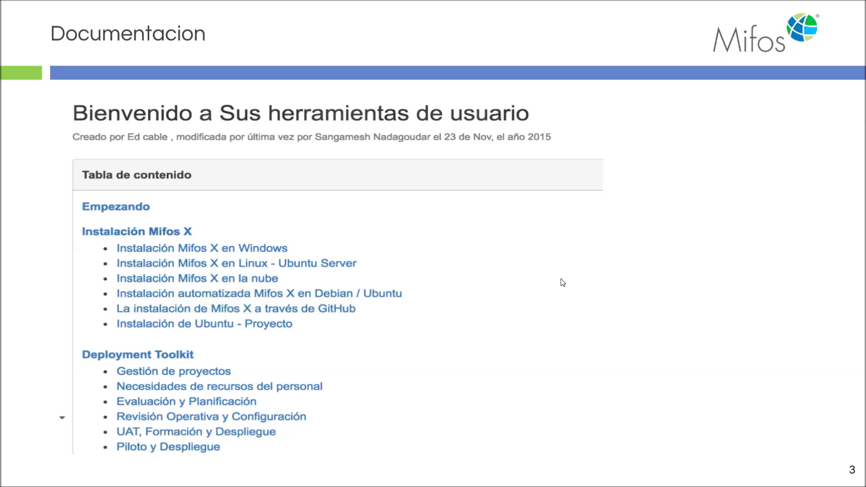
key(Right)
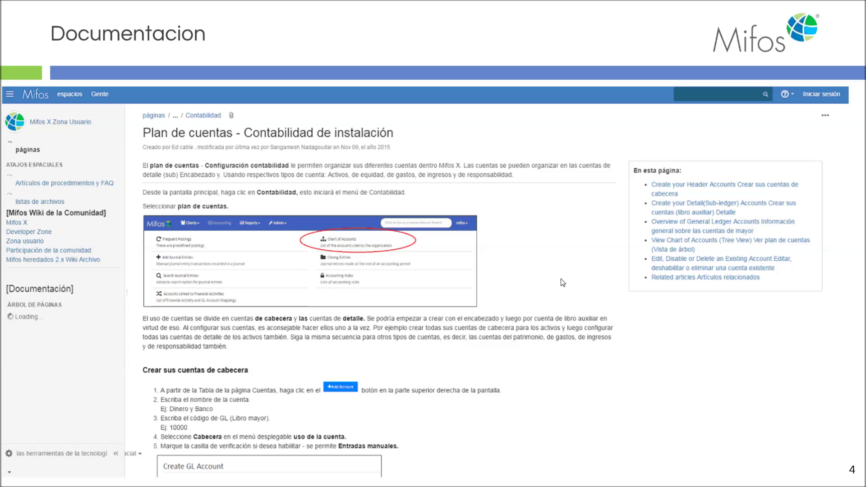
key(Right)
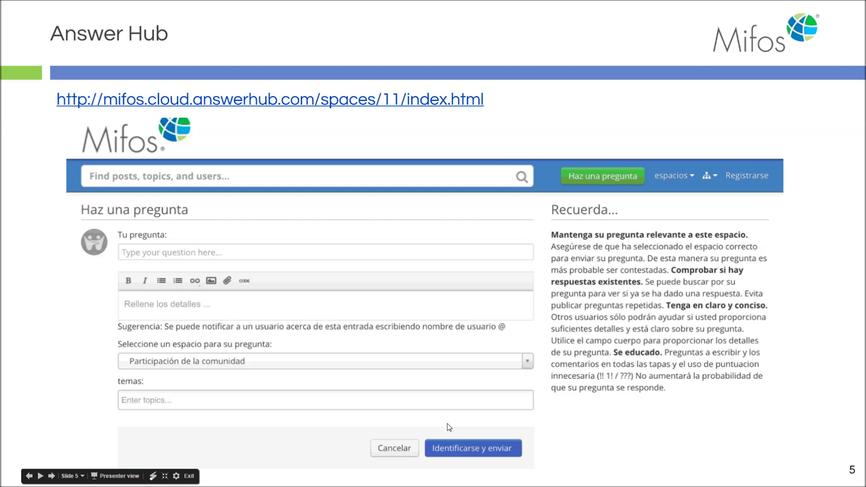
key(Right)
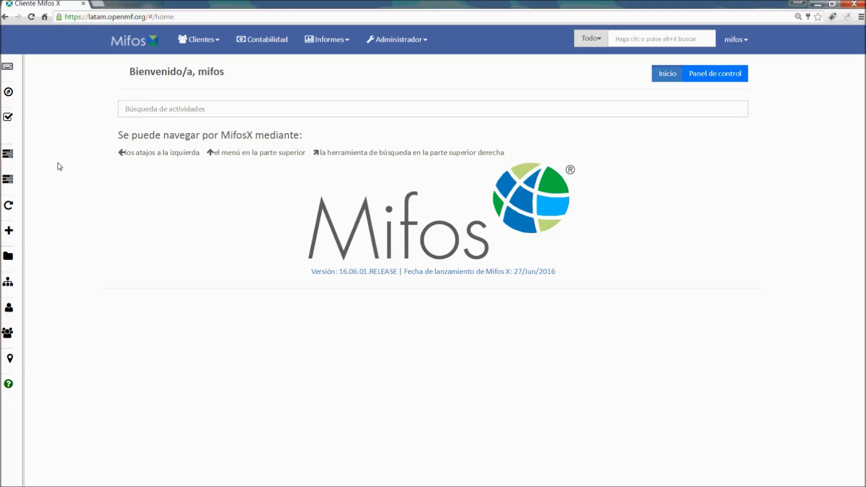
Open the Plan de cuentas list in the Contabilidad section and review its columns
click(261, 41)
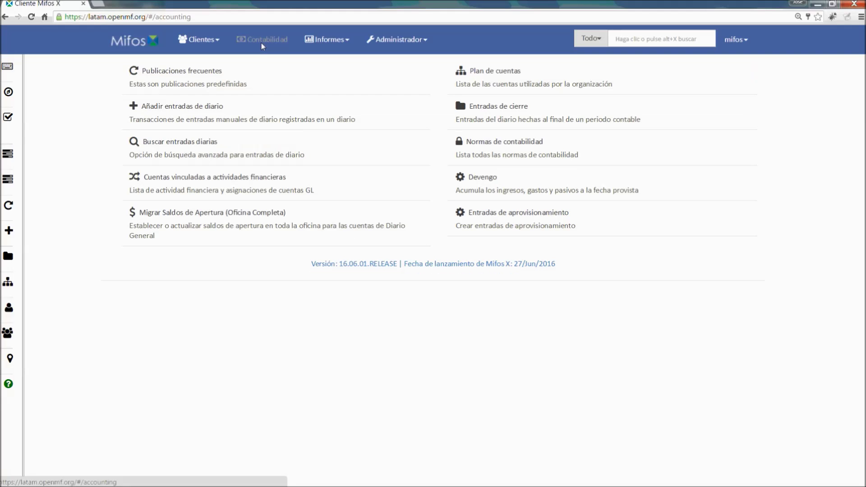
click(498, 80)
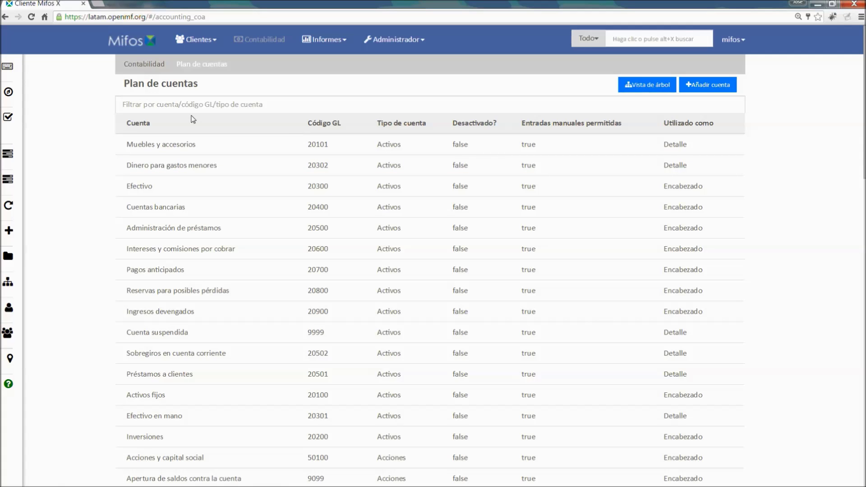
double_click(319, 125)
double_click(393, 125)
click(508, 121)
drag(663, 124, 670, 124)
click(773, 179)
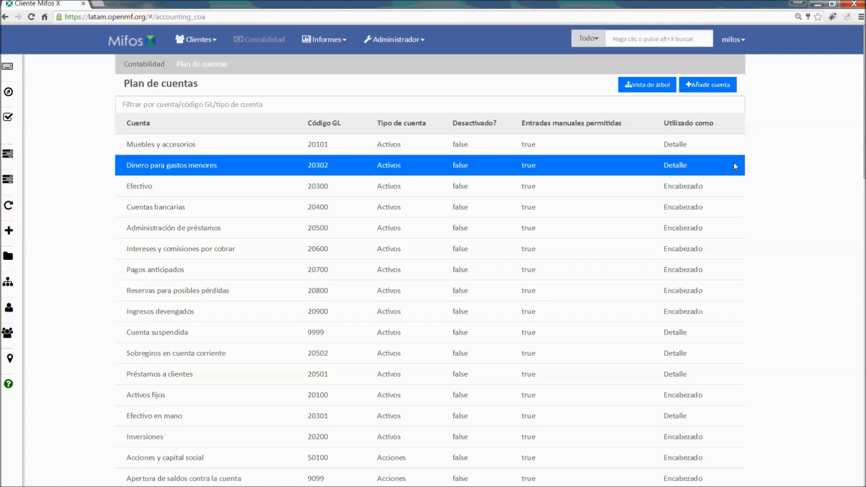
Show the chart of accounts as a tree and inspect accounts under Activos, including Administración de préstamos and its Sobregiros en cuenta corriente subaccount
click(637, 86)
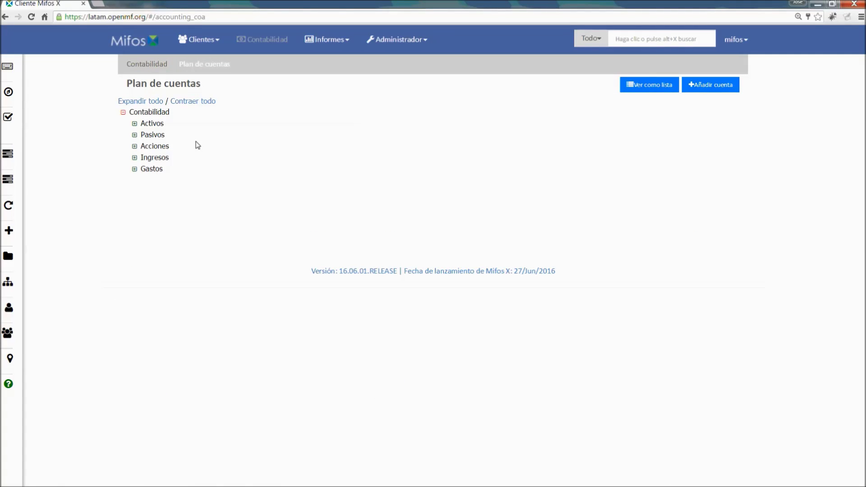
click(135, 123)
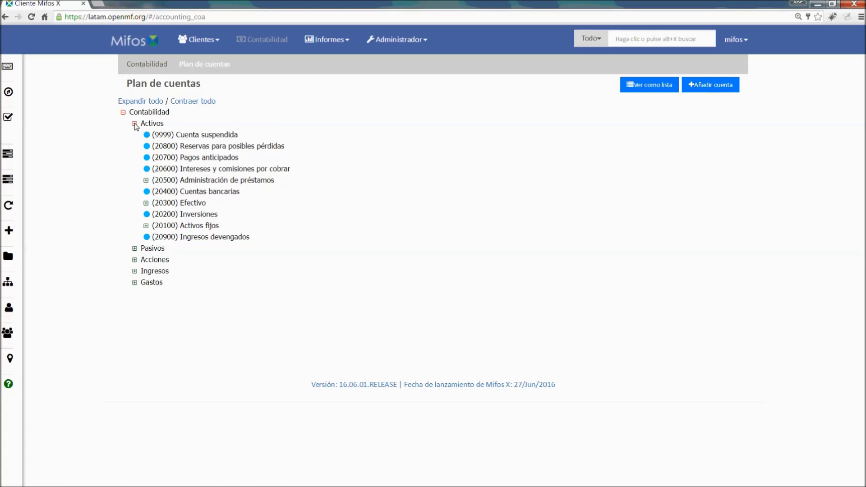
click(164, 136)
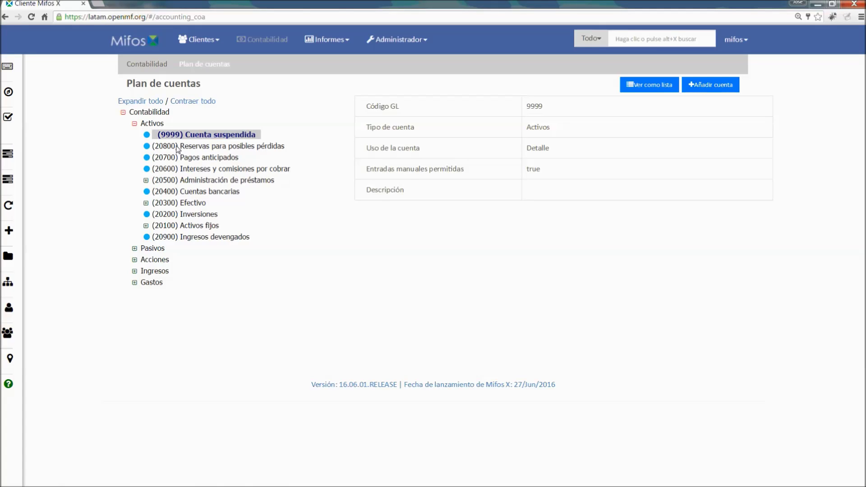
click(178, 149)
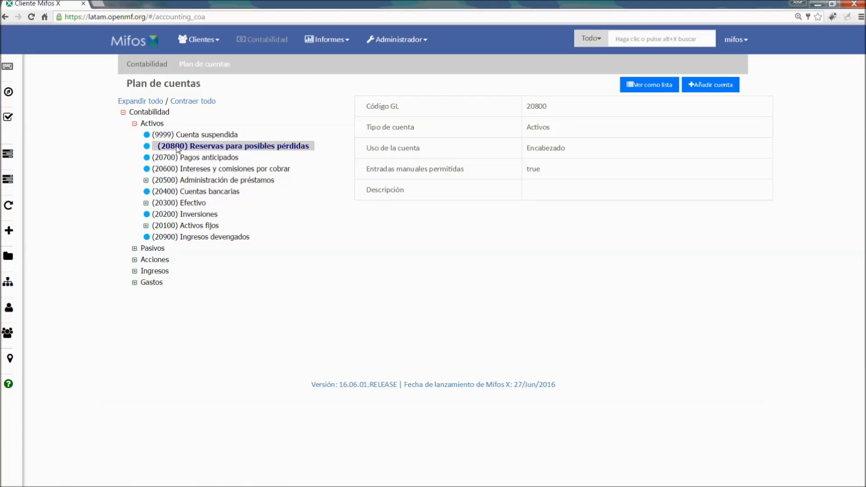
click(184, 183)
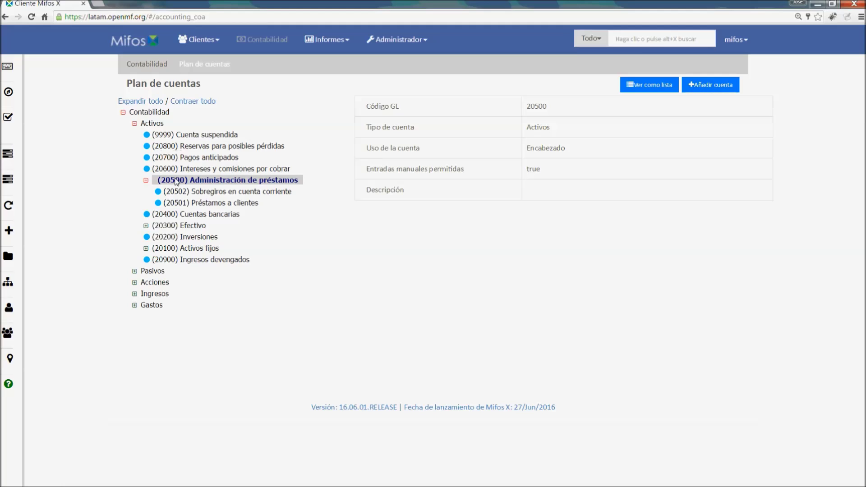
click(191, 195)
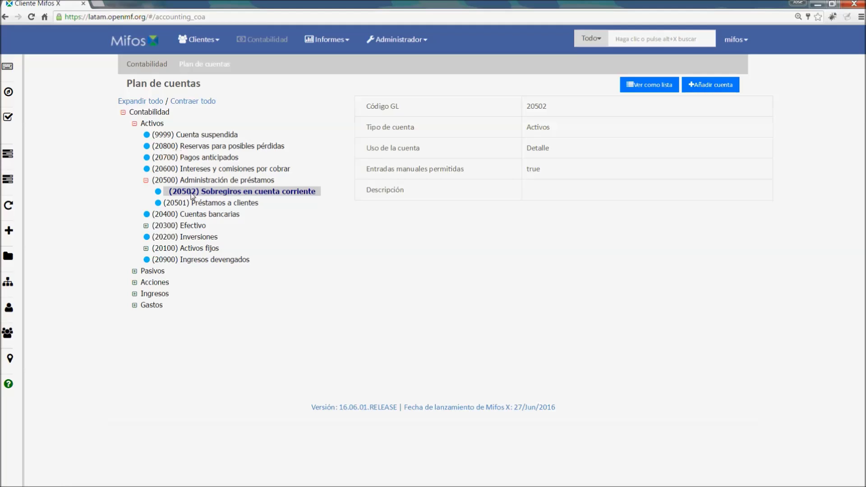
click(199, 181)
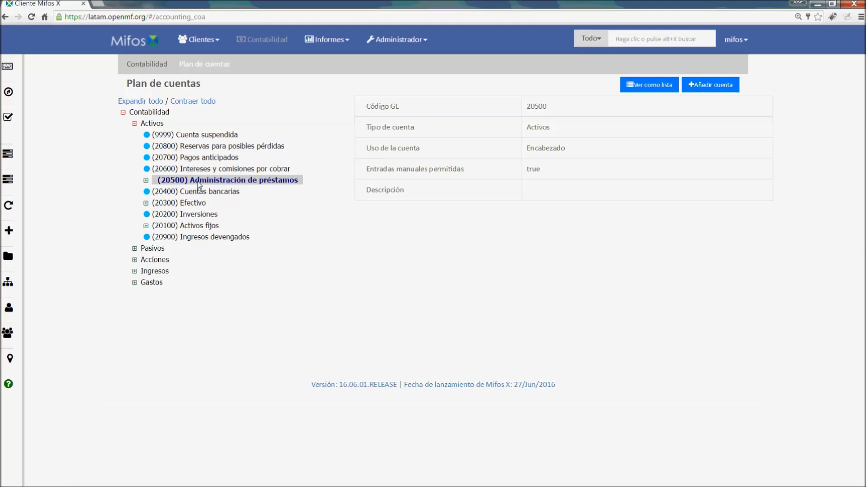
click(146, 181)
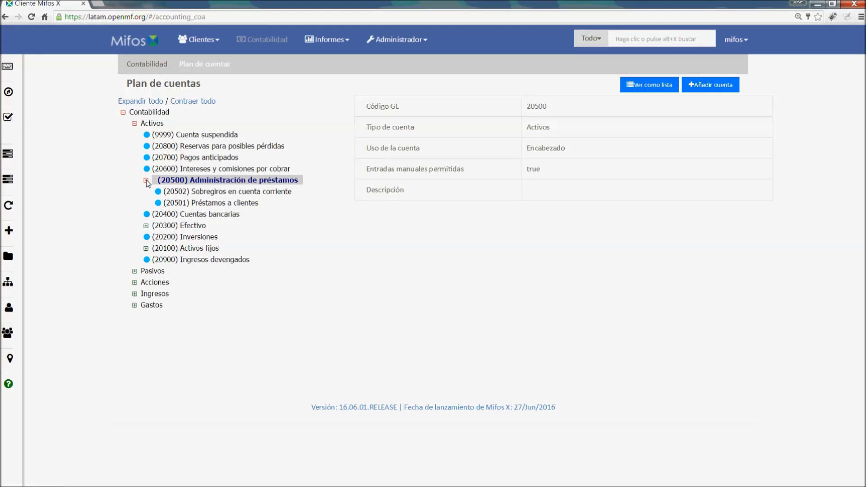
click(237, 195)
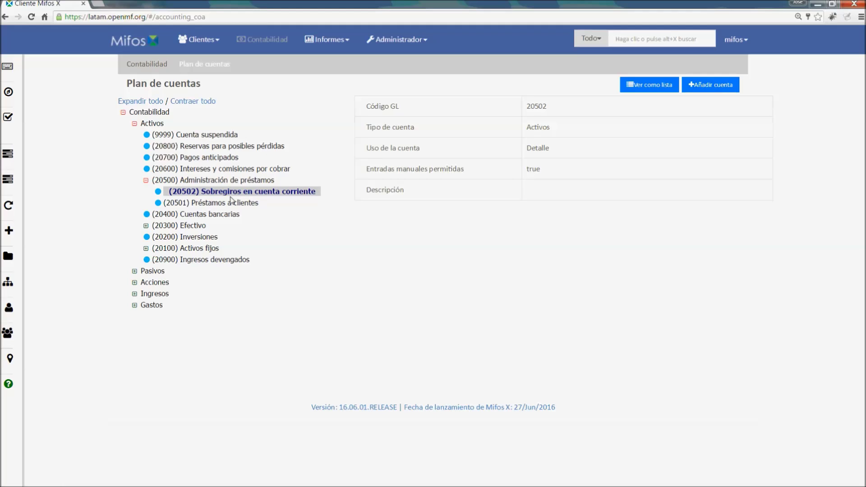
Collapse Activos, look through the Acciones, Ingresos and Gastos branches, and collapse them again
click(134, 124)
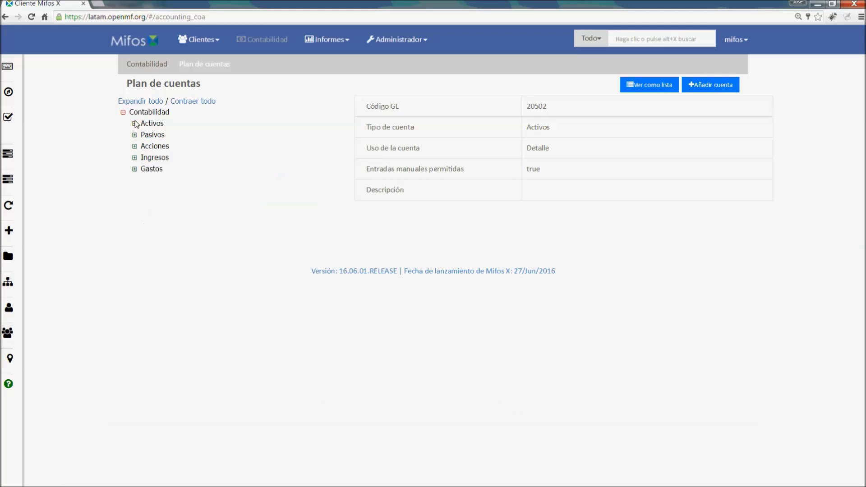
click(135, 146)
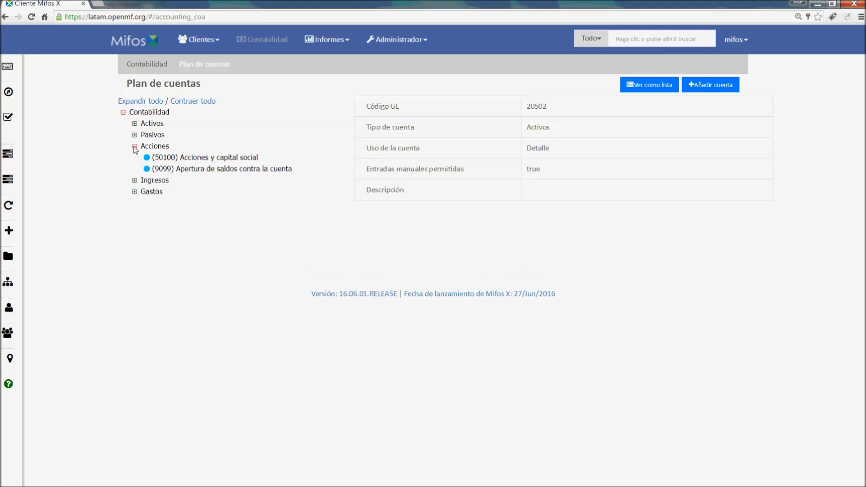
click(135, 180)
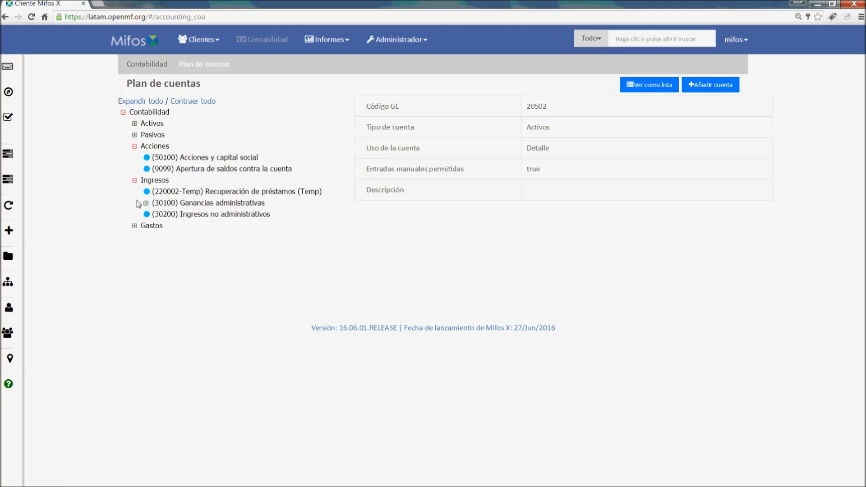
click(135, 227)
click(134, 227)
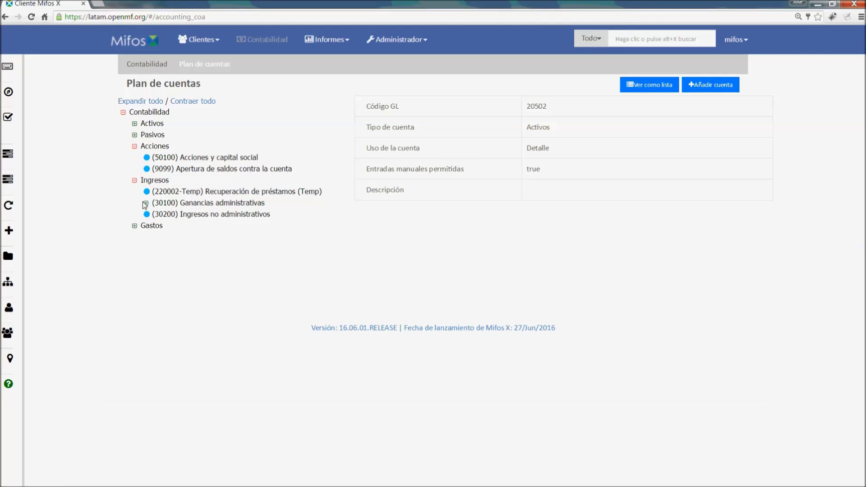
click(135, 146)
click(135, 157)
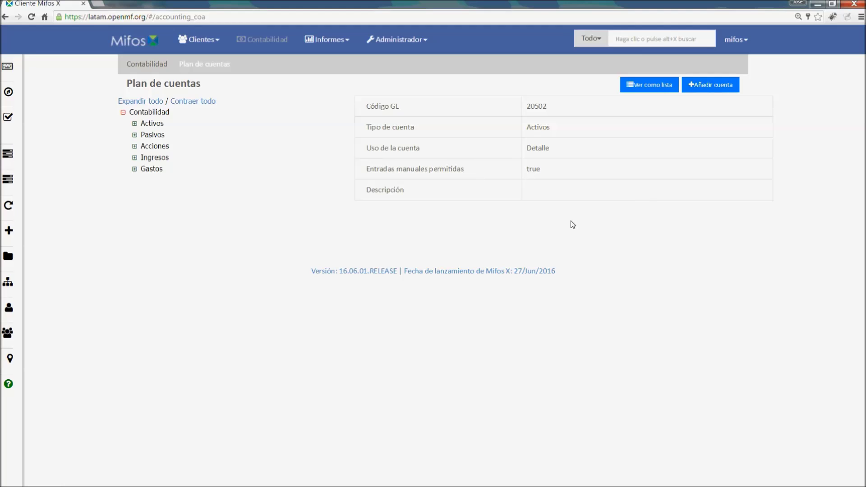
Return the chart of accounts to list view, filter it by "cuen", and clear the filter
click(657, 89)
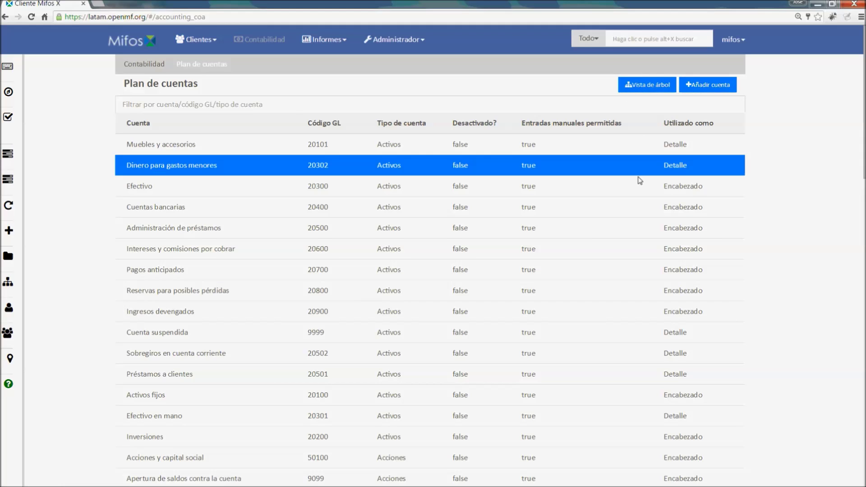
click(293, 107)
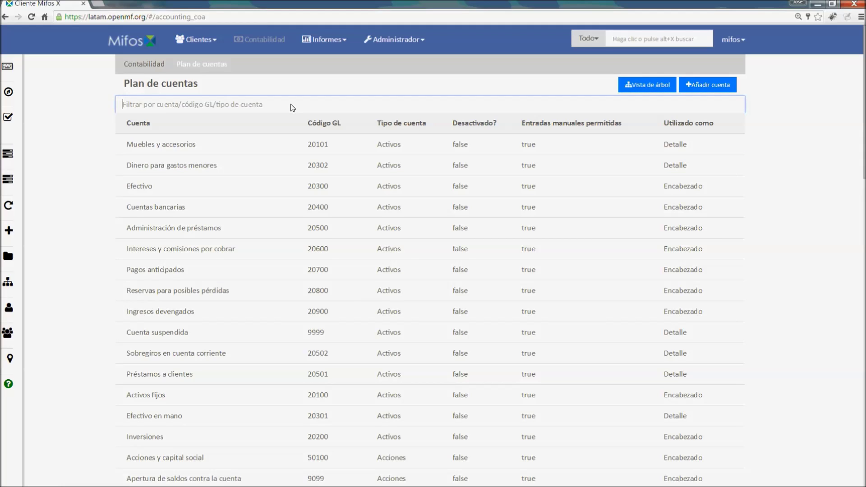
text(cu)
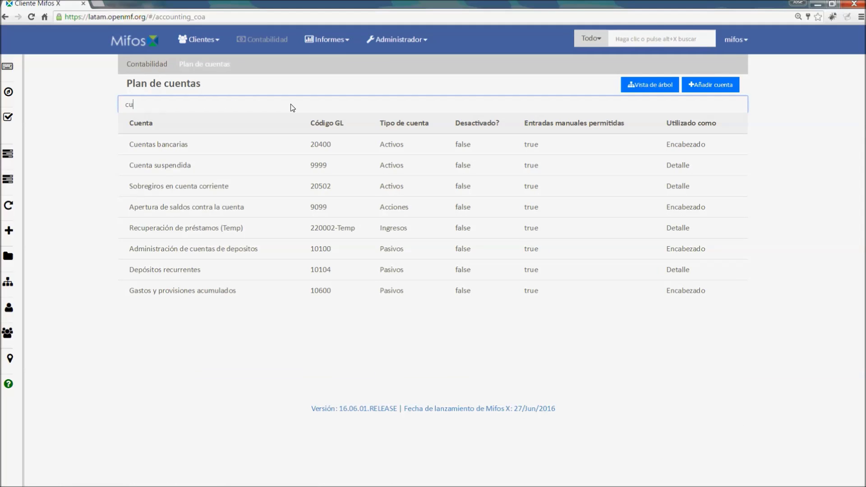
text(en)
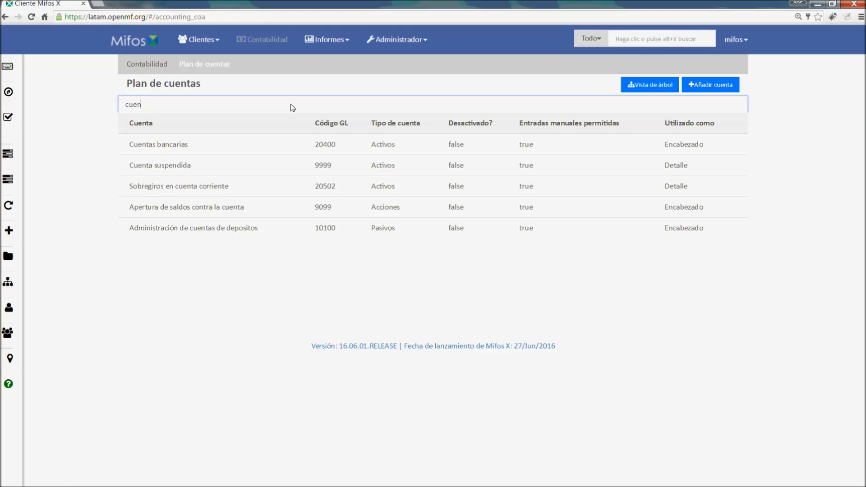
key(BackSpace)
key(BackSpace)
key(BackSpace)
key(BackSpace)
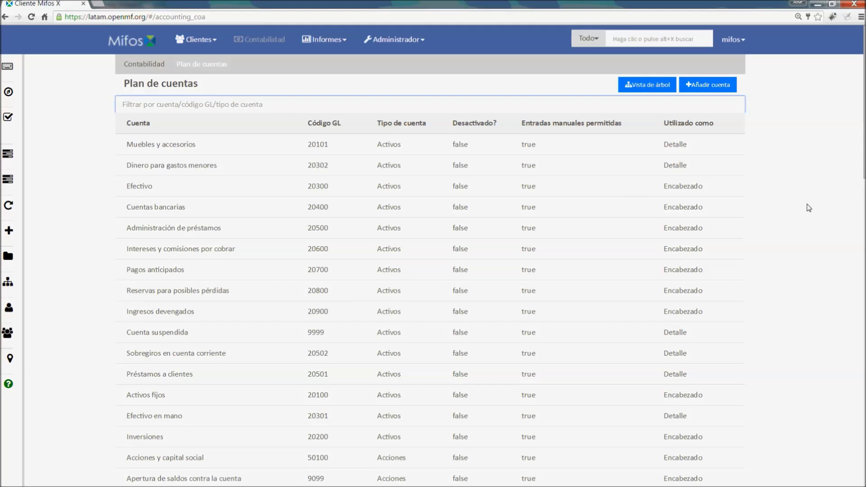
Start a new GL account with account type Activos and GL code 1010
click(707, 84)
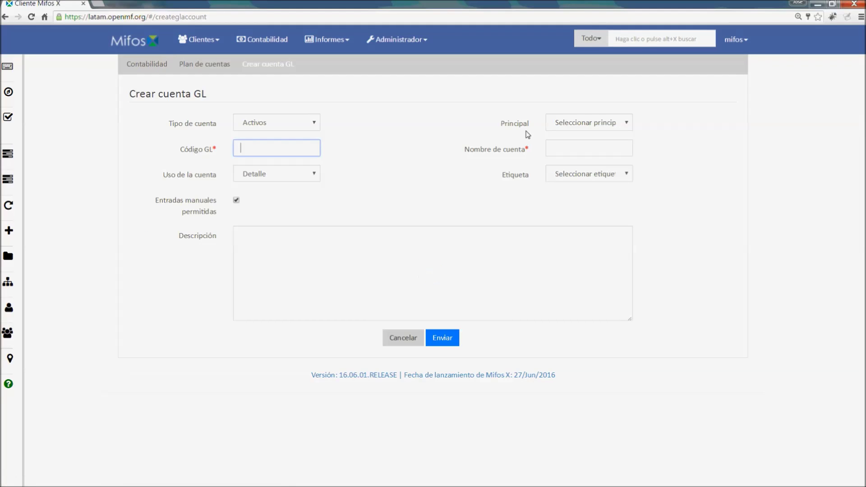
click(315, 121)
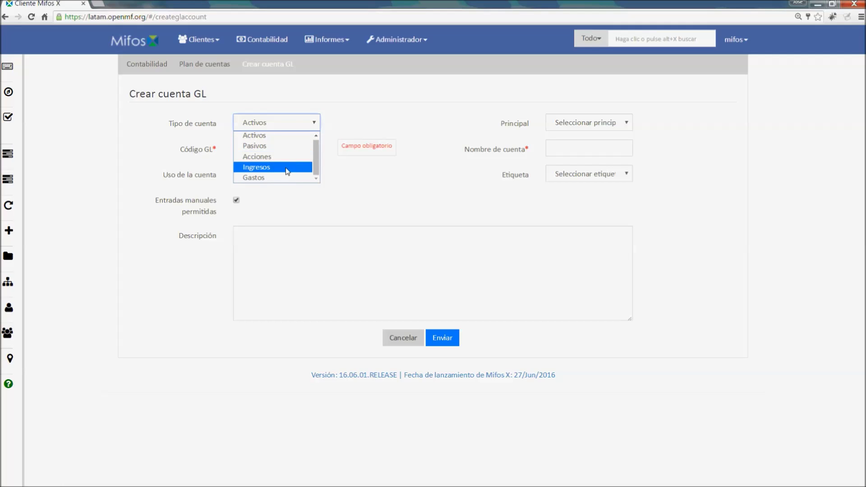
click(285, 138)
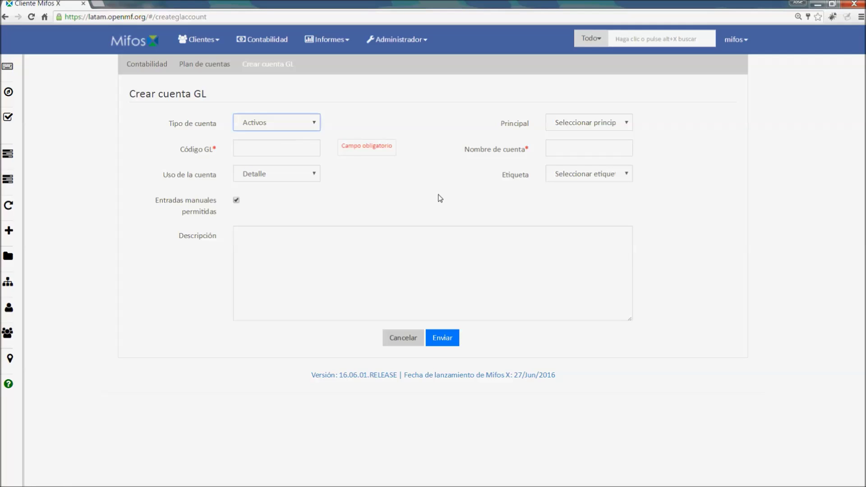
click(281, 148)
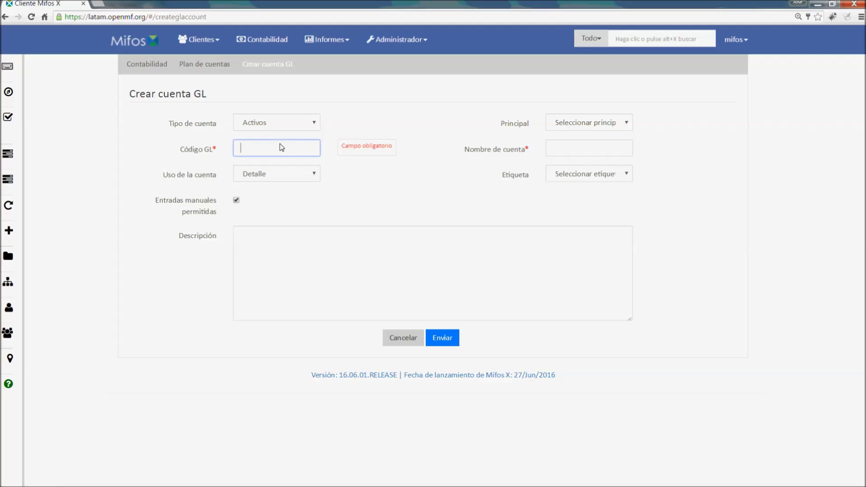
text(1010)
Review the available parent accounts, try Cuentas bancarias as the parent, and reset the parent to unselected
click(590, 130)
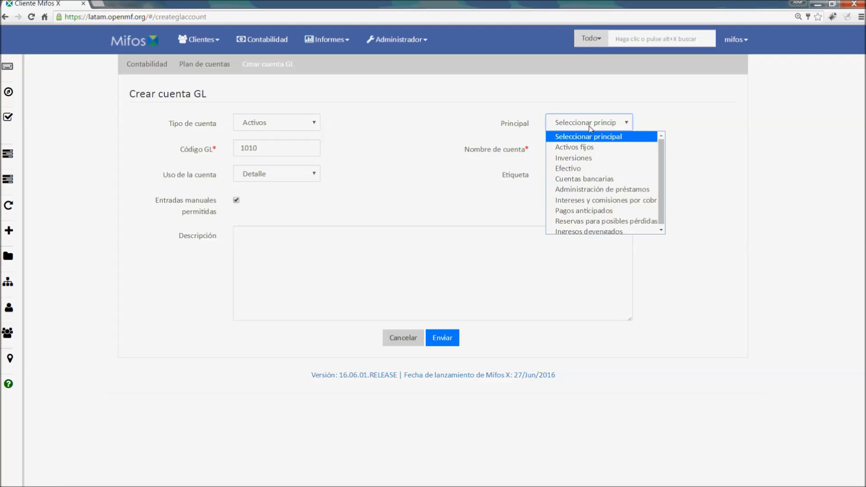
click(532, 120)
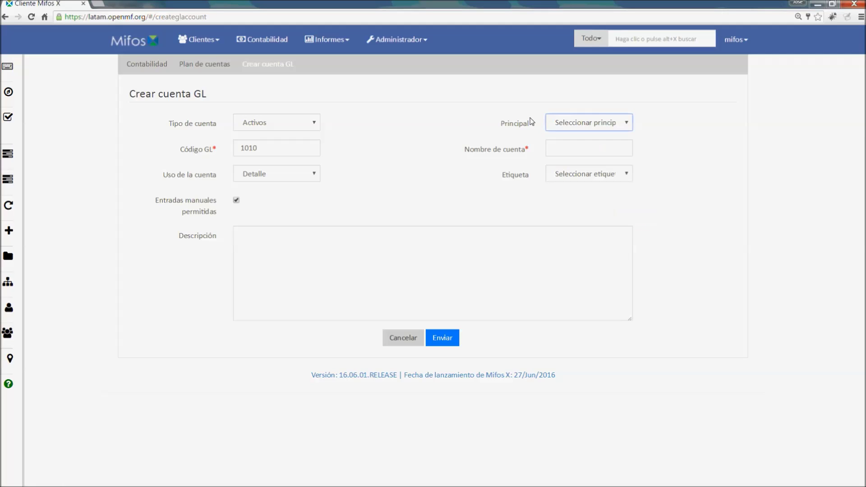
click(589, 125)
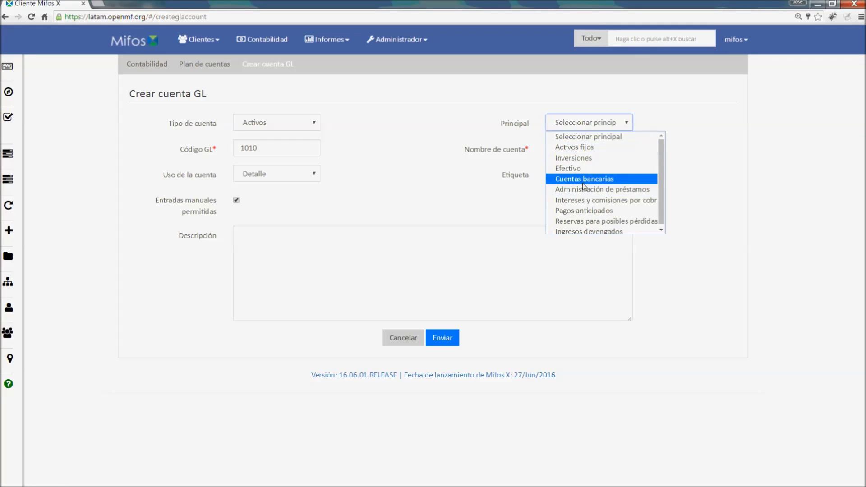
click(583, 206)
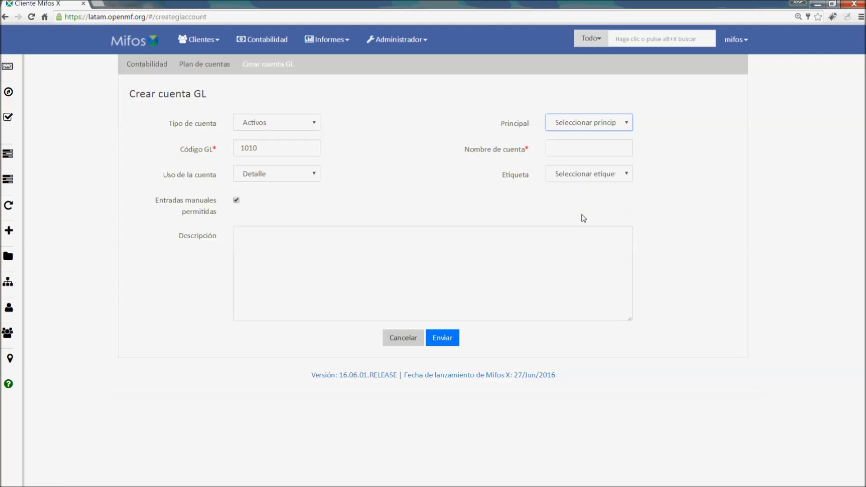
click(580, 125)
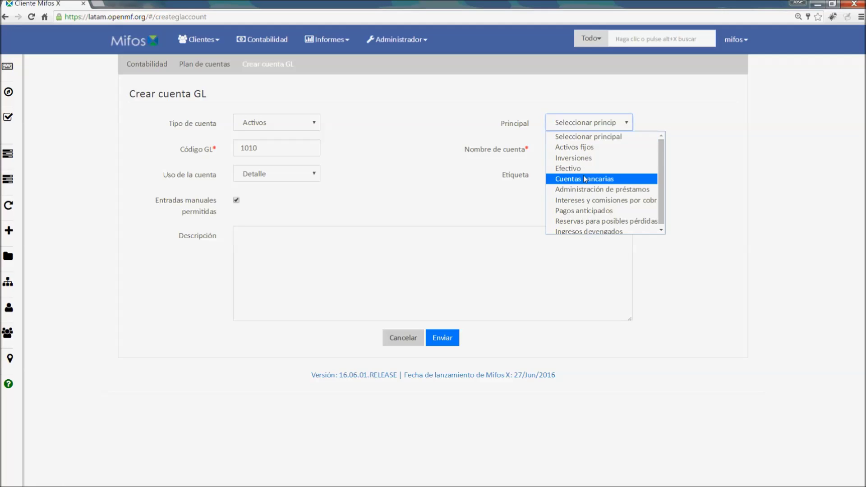
click(585, 179)
click(578, 129)
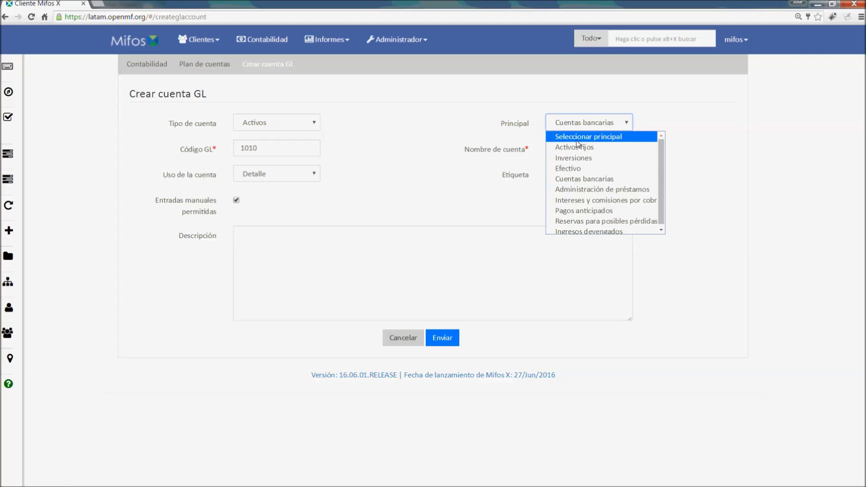
click(578, 140)
key(Tab)
key(Tab)
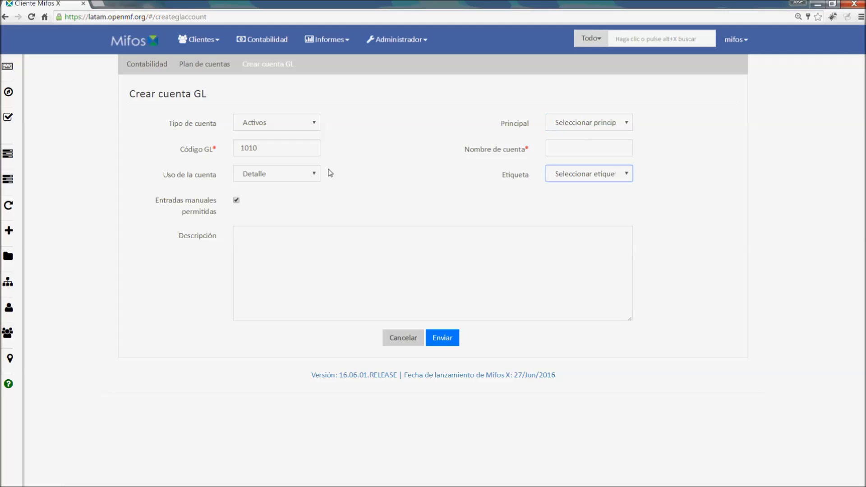
Compare the account usage options, try Encabezado, and set the usage back to Detalle with no parent account selected
click(311, 174)
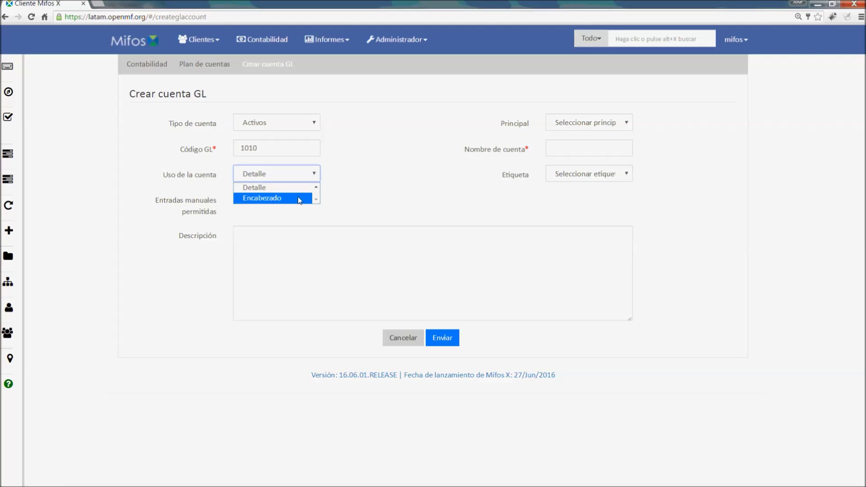
click(302, 191)
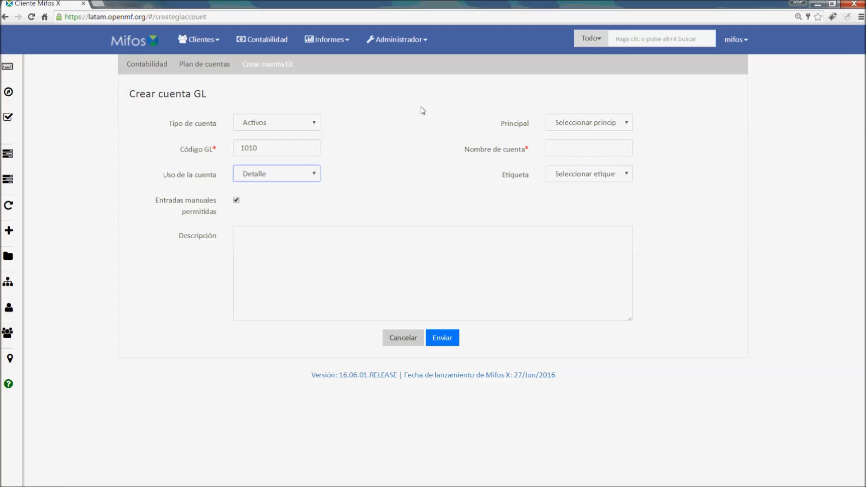
click(586, 123)
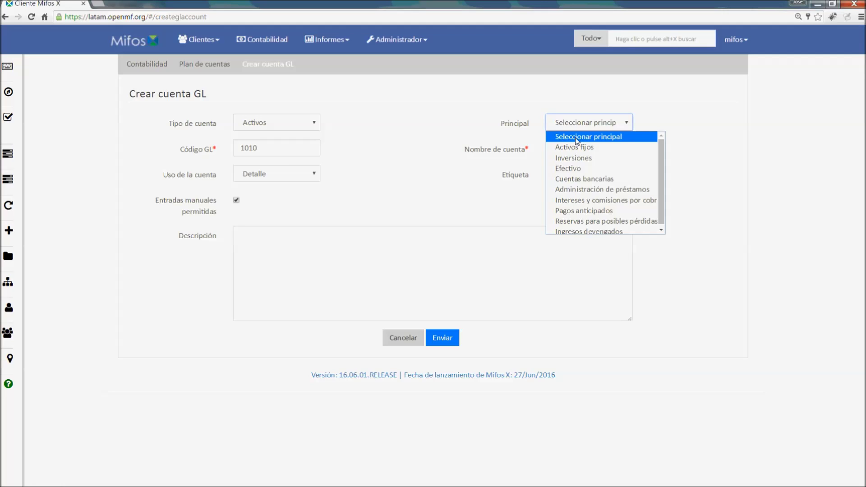
click(577, 136)
click(496, 164)
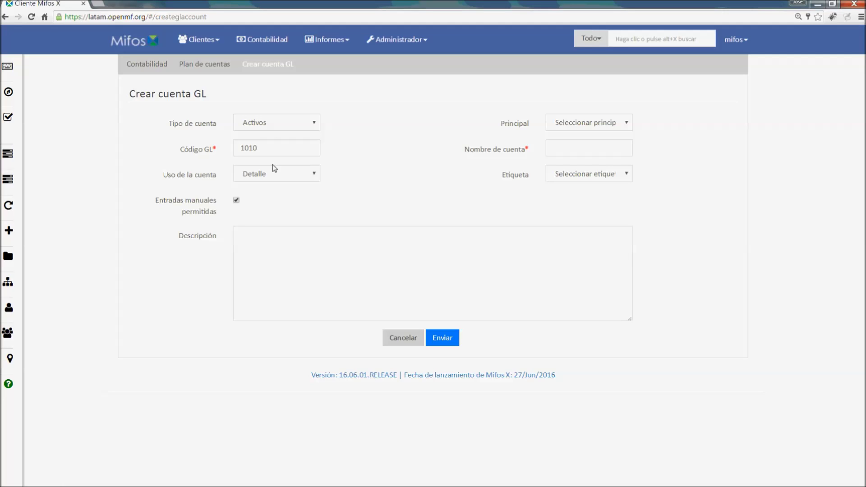
click(297, 173)
click(275, 199)
click(554, 150)
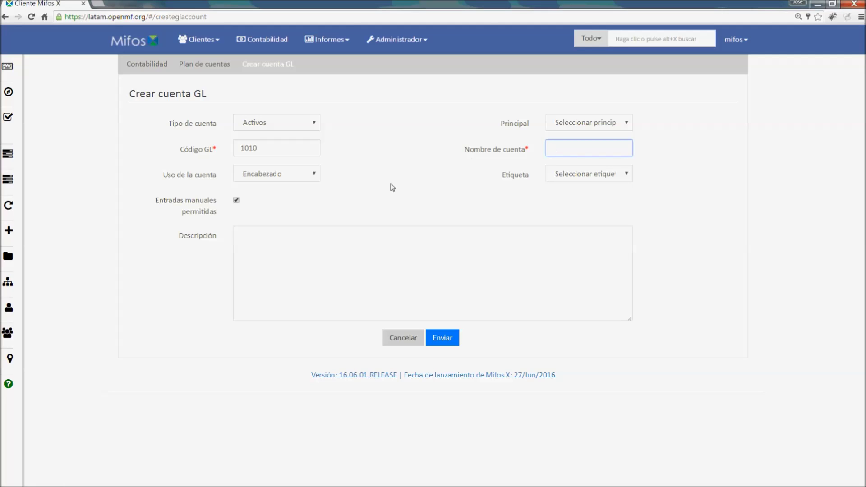
click(306, 173)
click(280, 192)
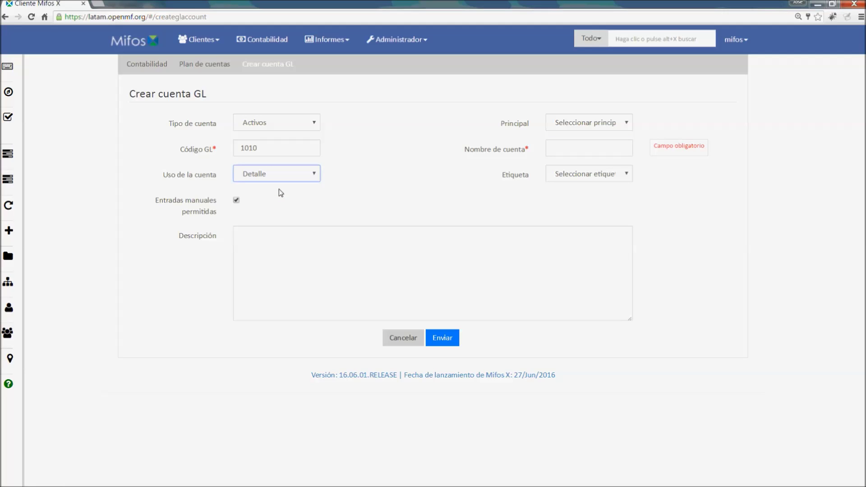
Name the account Efectivo agregado and review the available labels without choosing one
click(581, 156)
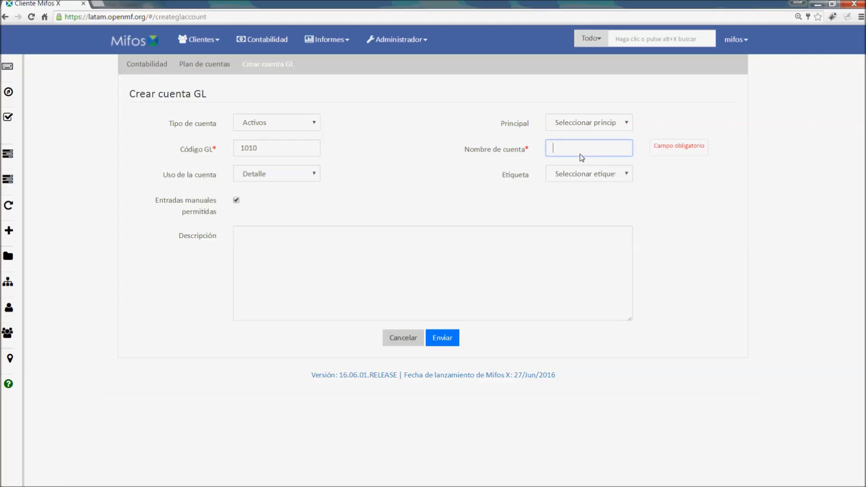
text(Efectivo agregado)
click(576, 177)
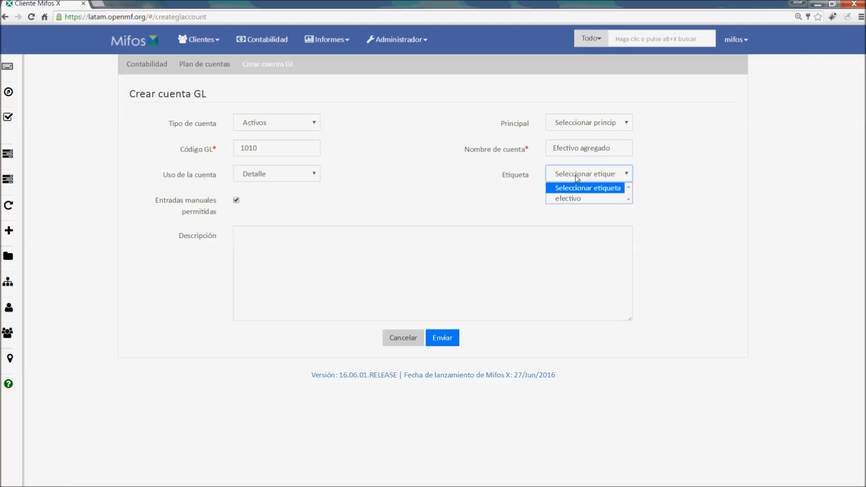
click(572, 175)
click(572, 175)
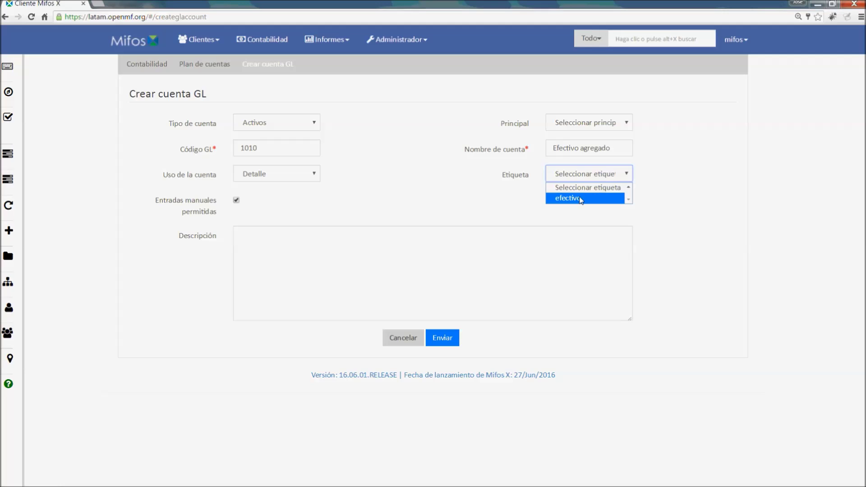
click(515, 197)
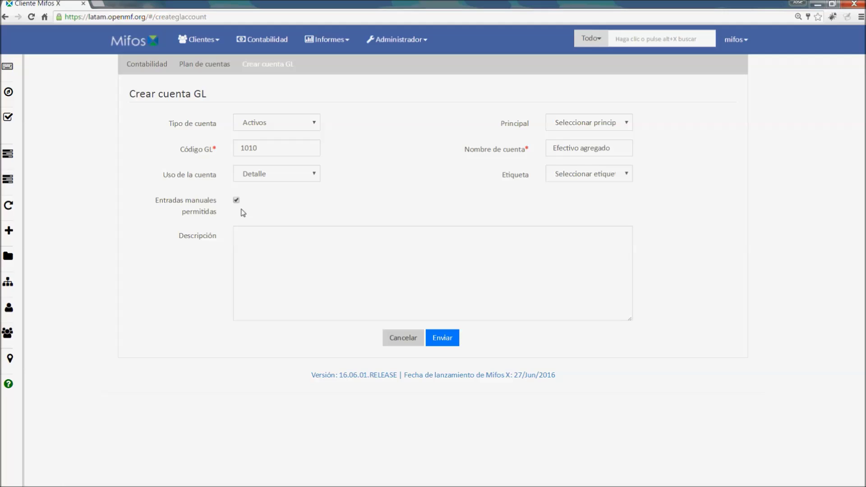
Enter the description "Cuenta de prueba de activos" and submit the new GL account
click(279, 260)
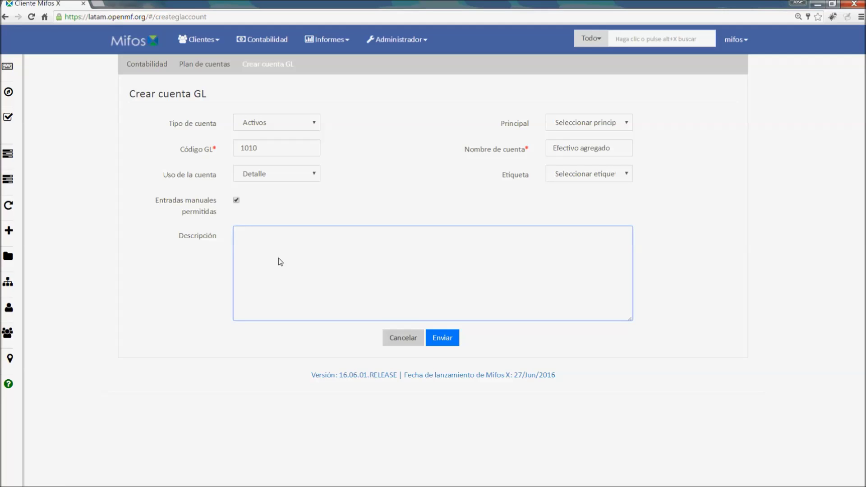
text(Cuenta de prueba de activos)
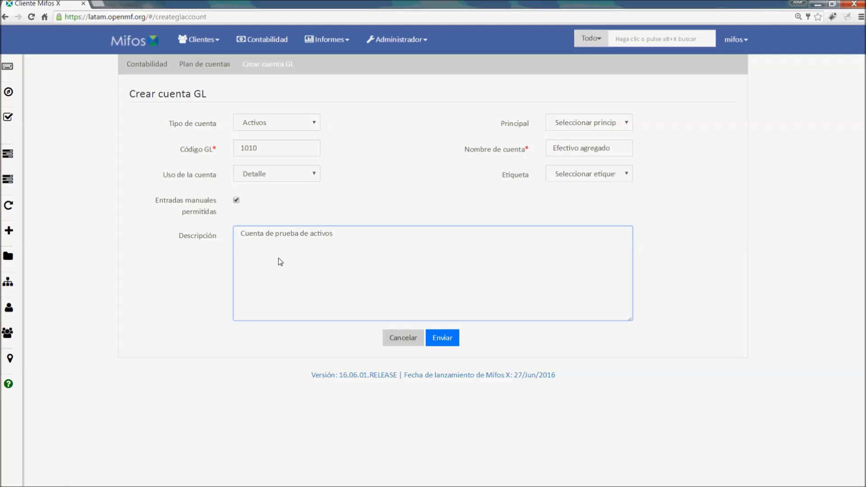
click(441, 337)
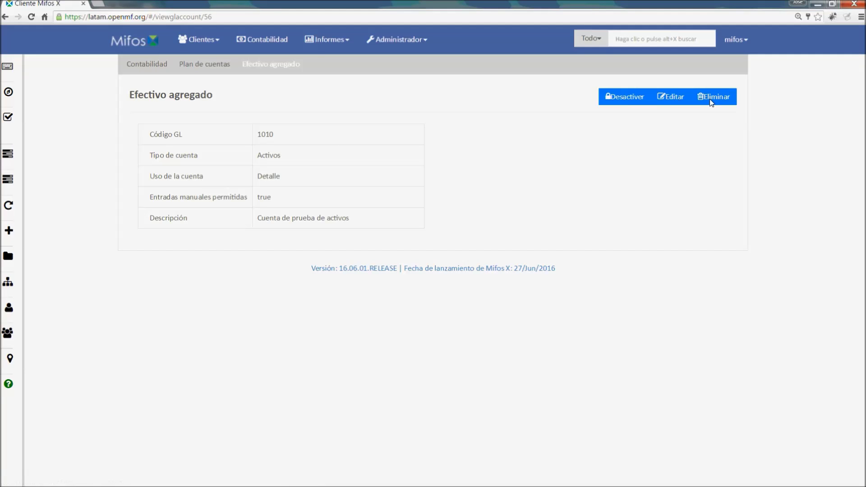
Show the chart of accounts as a tree and view the details of Efectivo agregado under Activos
click(223, 66)
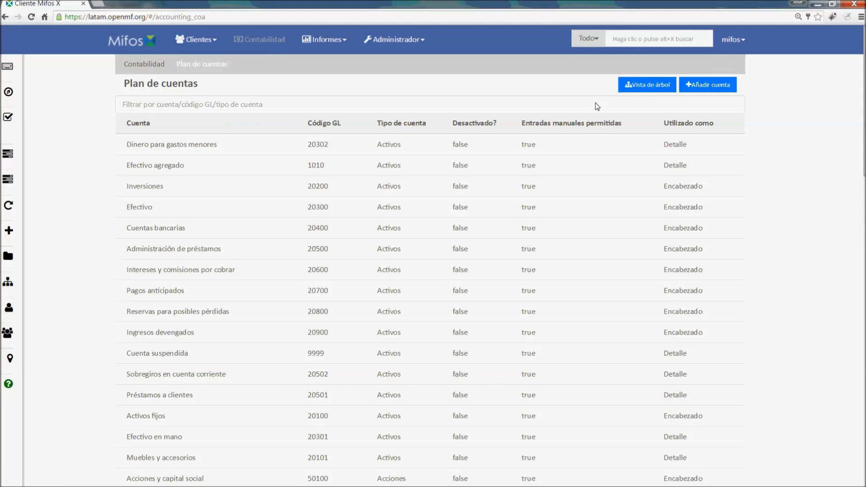
click(649, 85)
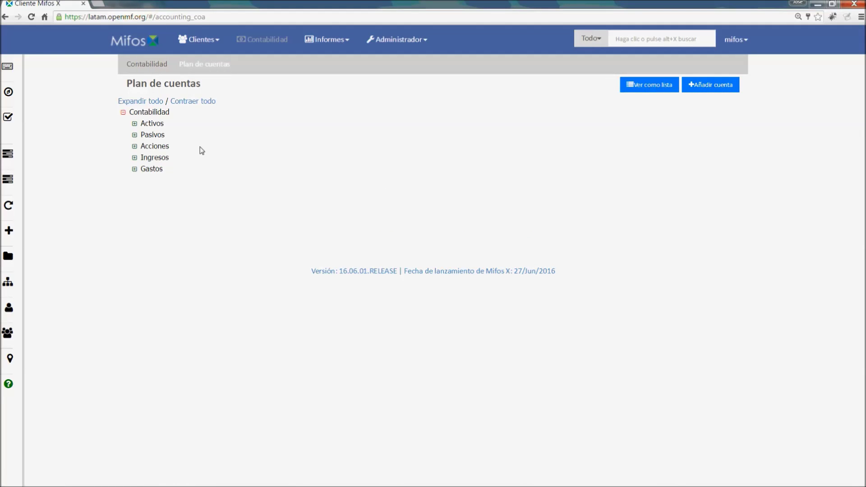
click(135, 123)
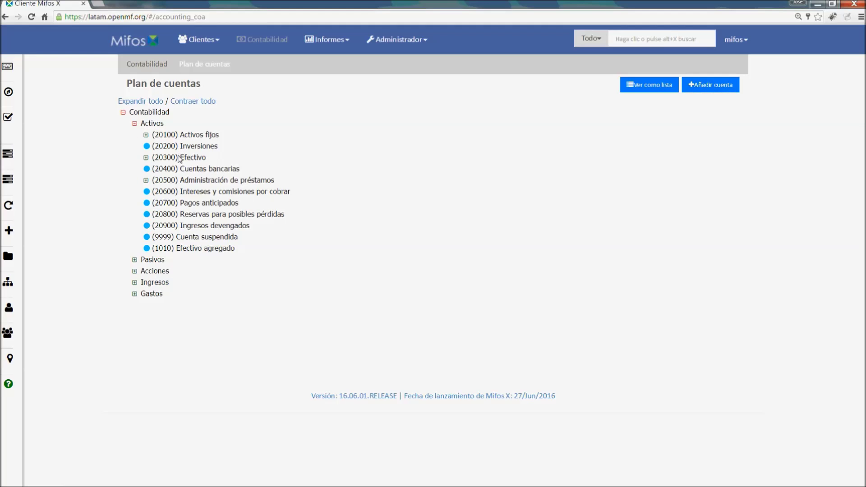
click(199, 248)
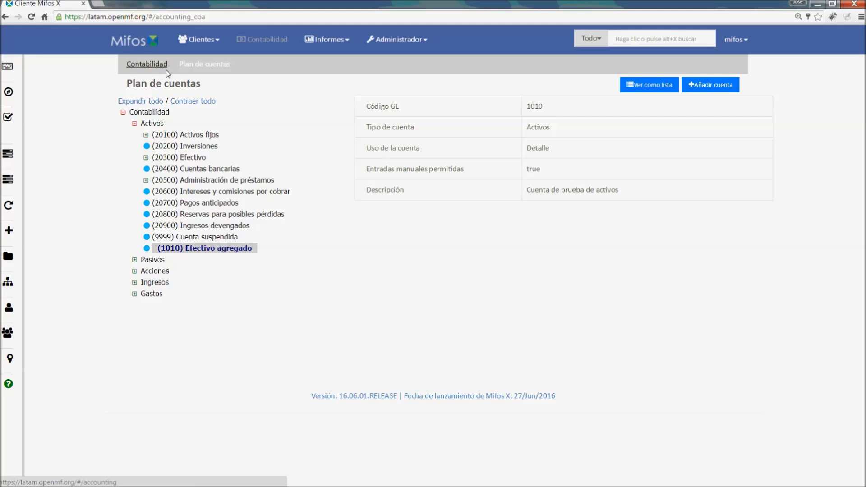
Return the chart of accounts to list view, filter it by "efec", and open the Efectivo agregado account
click(651, 85)
click(478, 110)
text(e)
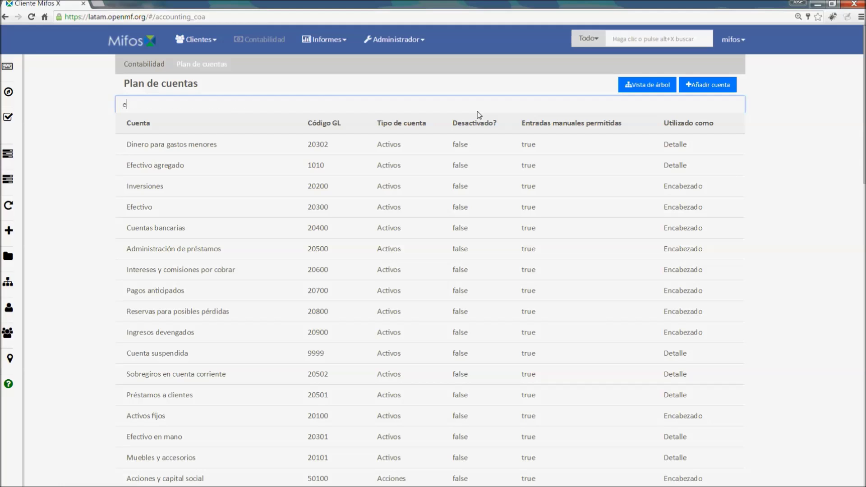
text(fec)
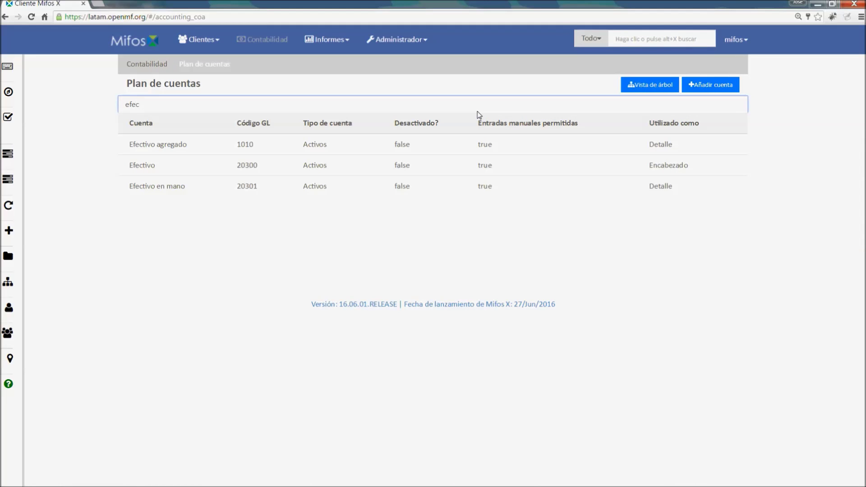
click(402, 153)
Edit the Efectivo agregado account to set its parent to Activos fijos and submit the change
click(675, 100)
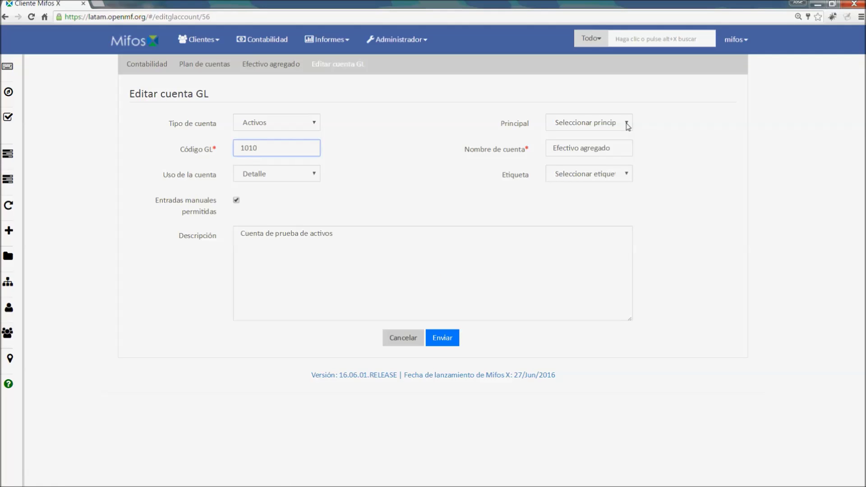
click(628, 126)
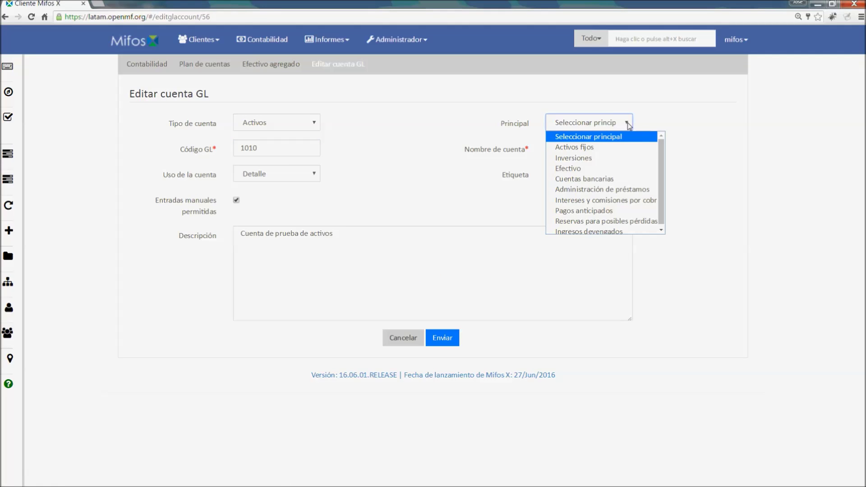
click(613, 147)
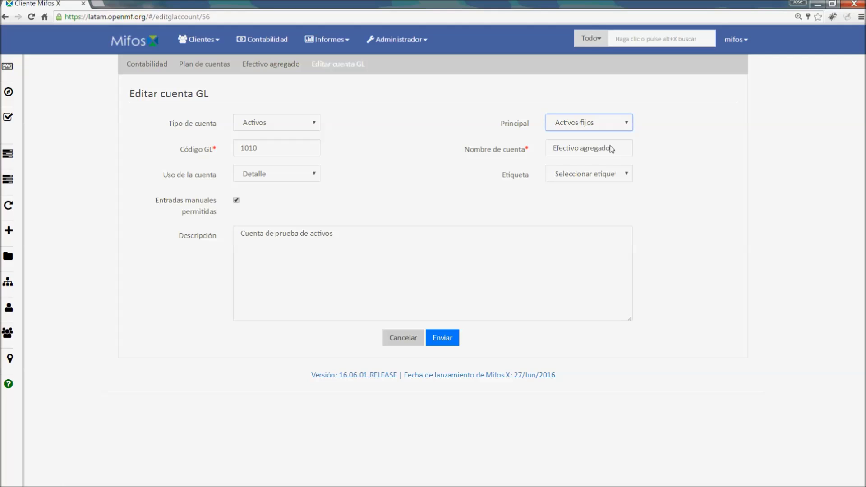
click(471, 143)
click(570, 129)
click(491, 149)
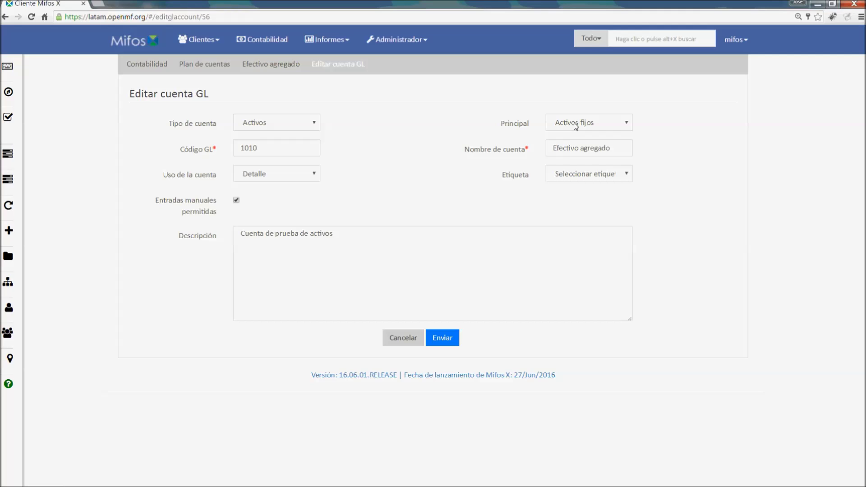
click(444, 341)
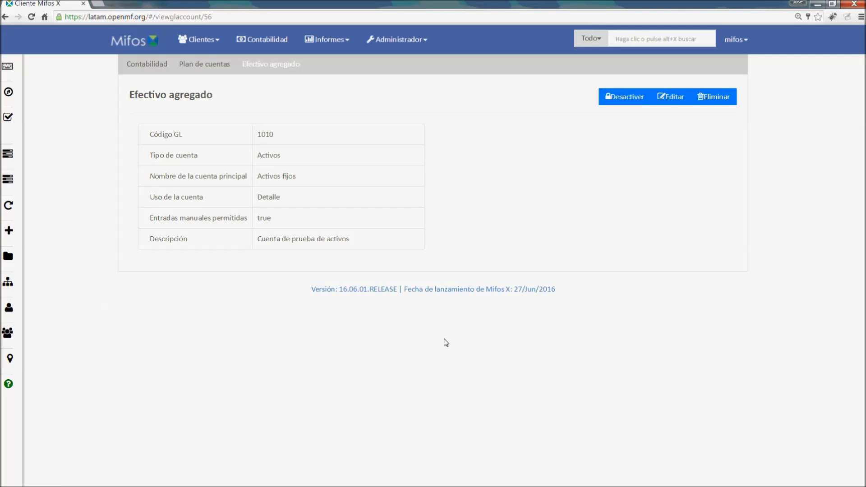
Show the chart of accounts as a tree and inspect the accounts under Activos fijos in the Activos branch
click(209, 64)
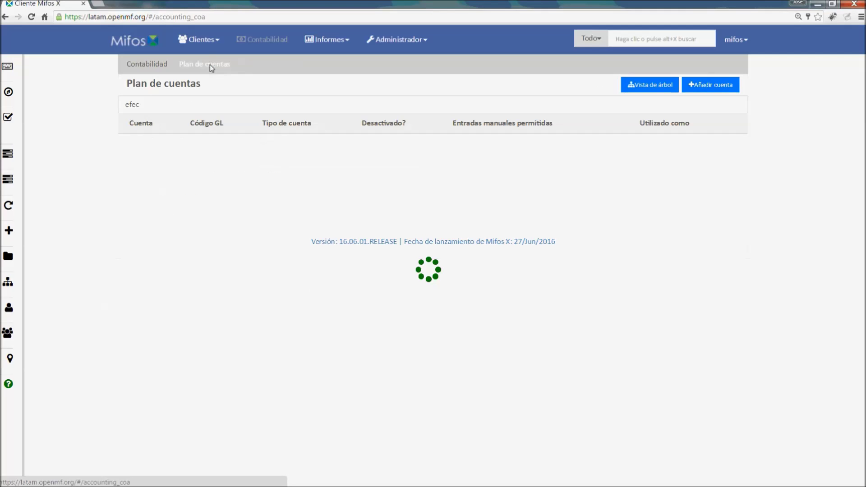
click(665, 85)
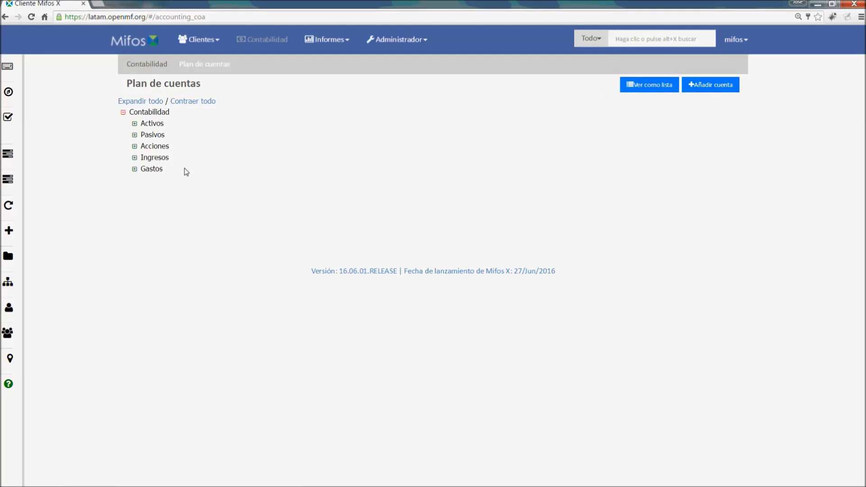
click(134, 124)
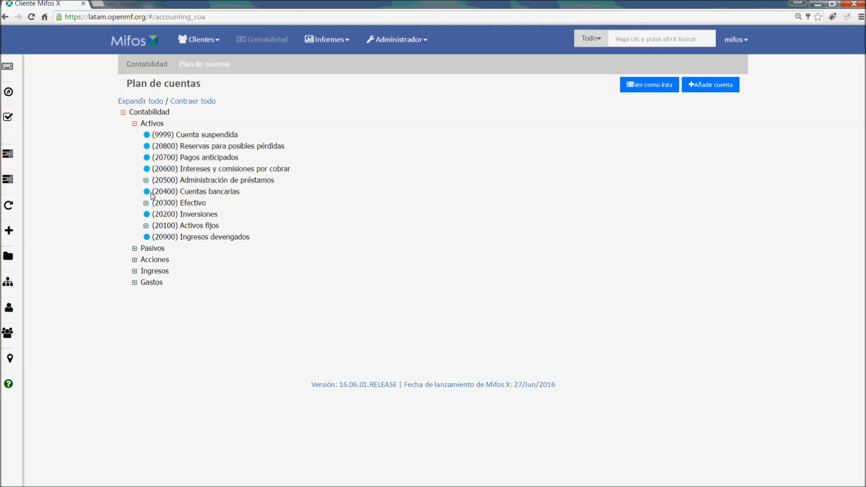
click(146, 225)
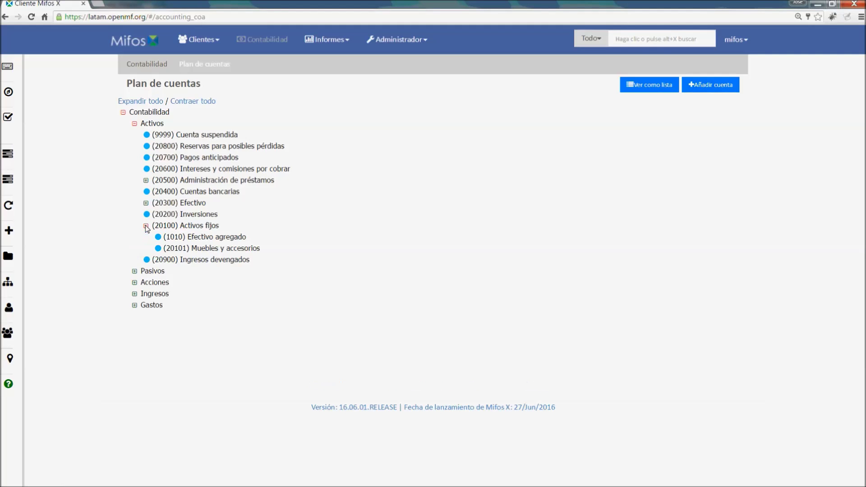
View the details of Efectivo agregado in the tree, and open that account from the list filtered by "efec"
click(199, 238)
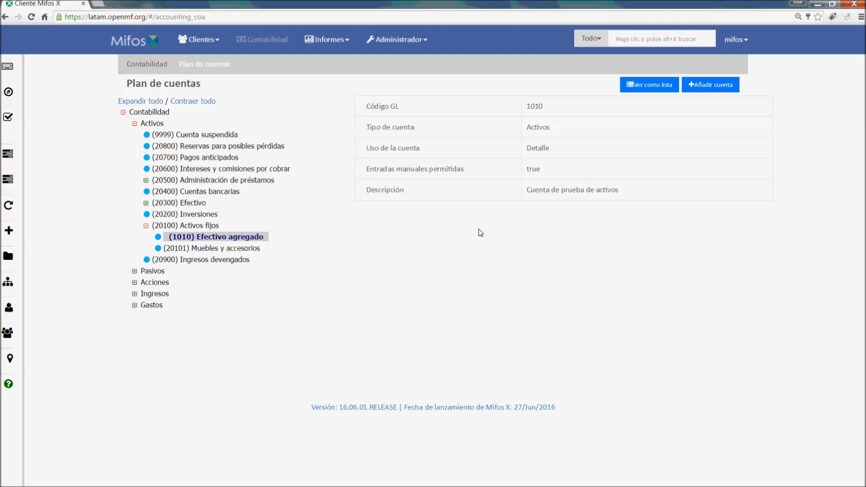
click(652, 85)
click(576, 108)
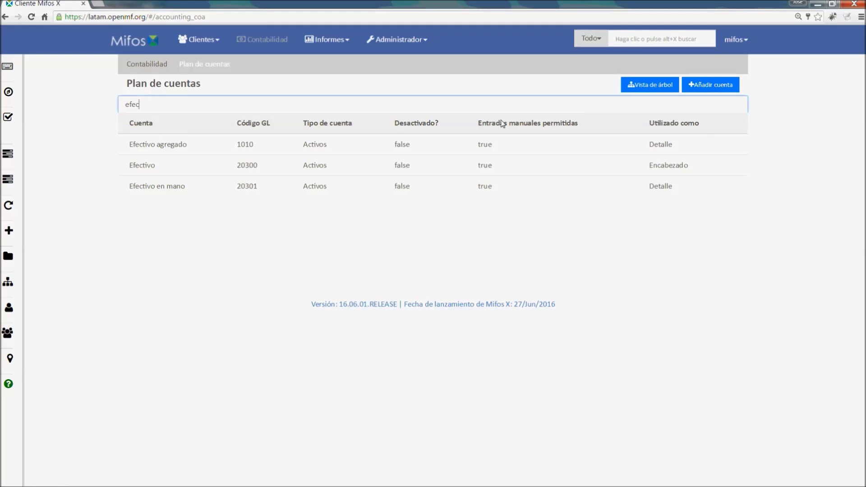
click(220, 145)
Edit the Efectivo agregado account to set its account usage to Encabezado and submit the change
click(680, 96)
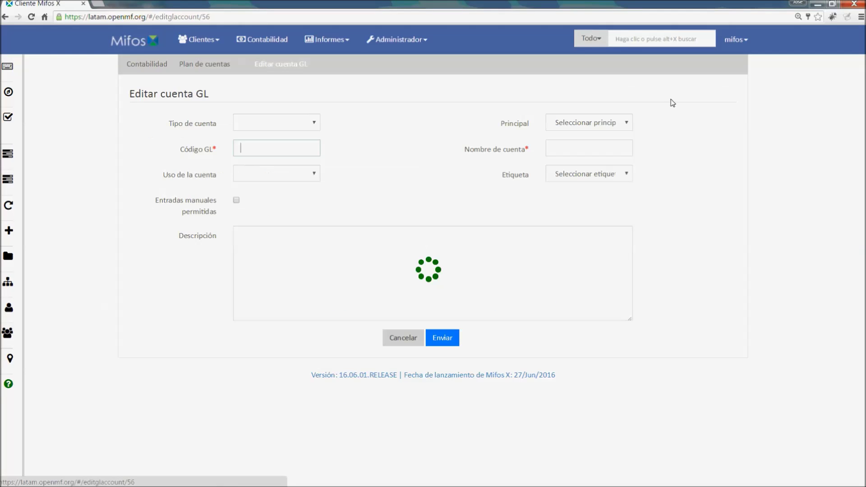
click(313, 179)
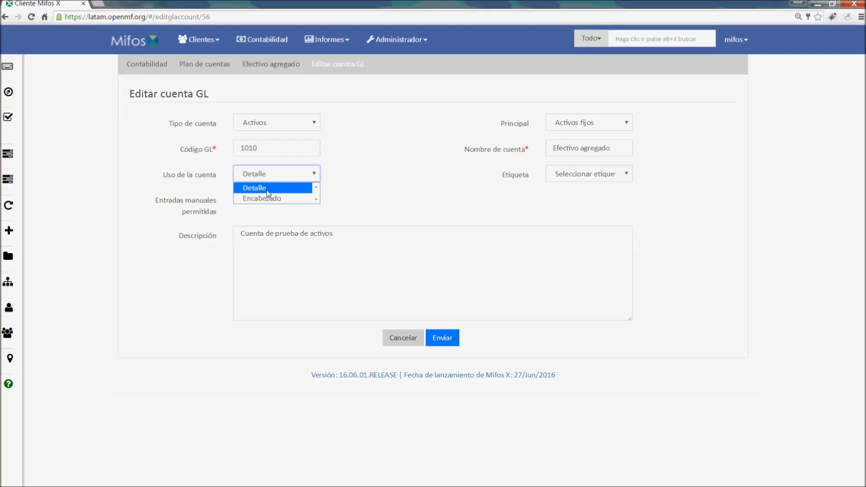
click(264, 200)
click(433, 339)
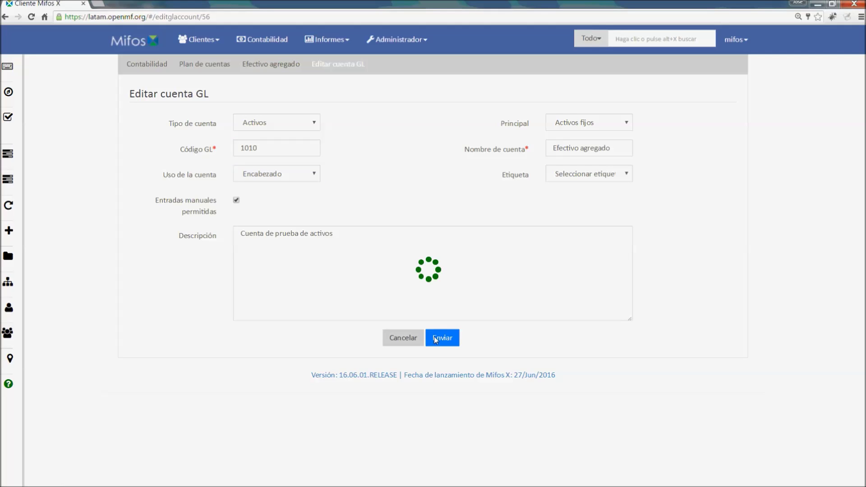
Return to the chart of accounts and view the details of Efectivo agregado under Activos fijos in the tree
click(204, 64)
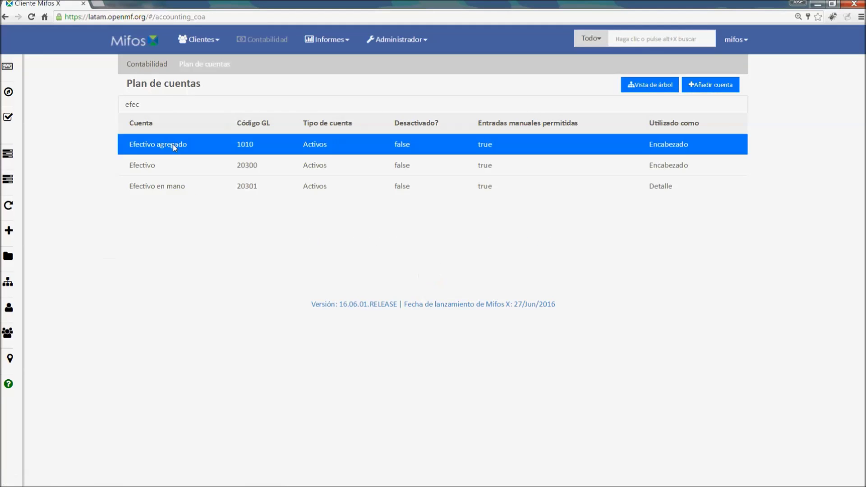
click(649, 86)
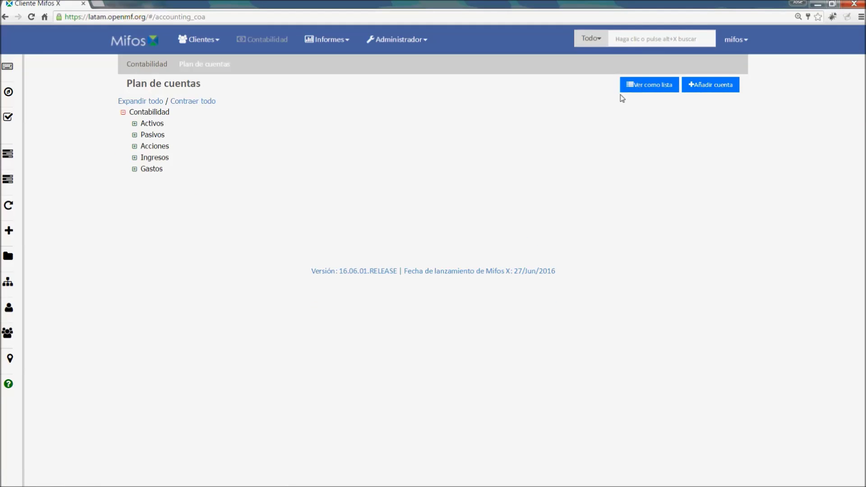
click(134, 124)
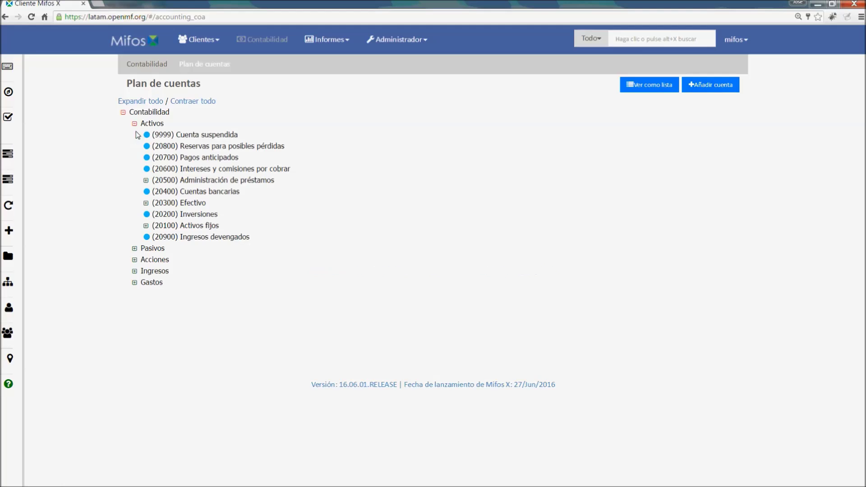
click(152, 227)
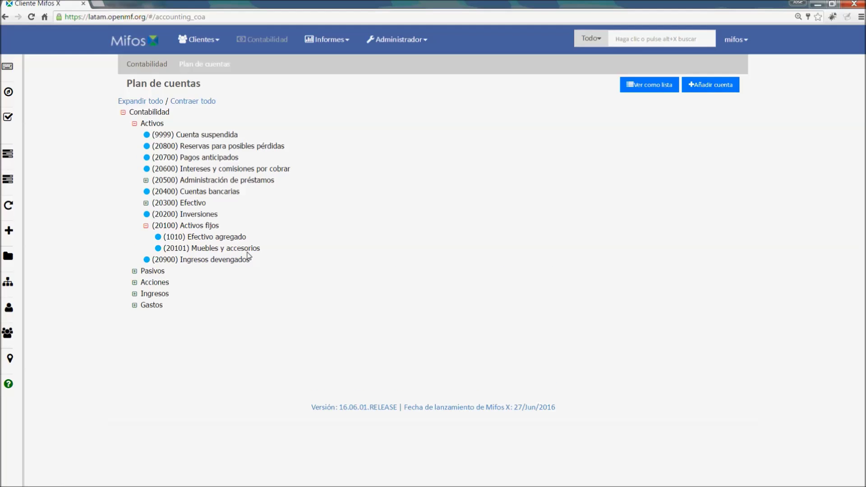
click(228, 240)
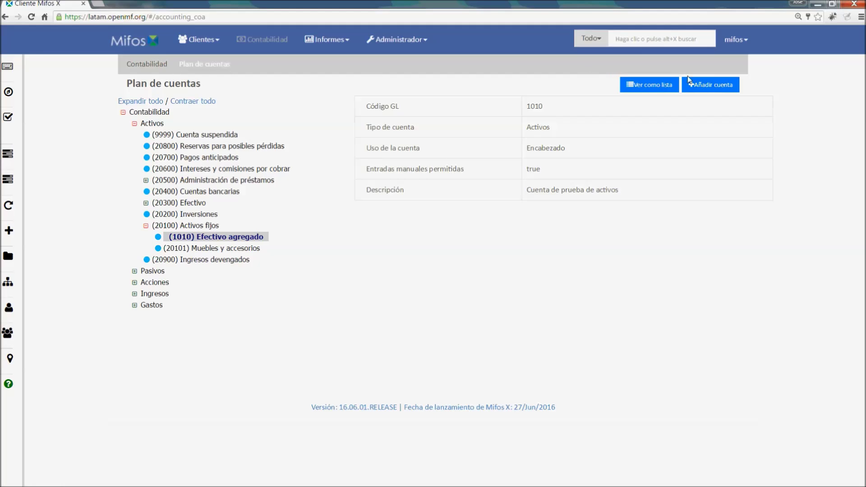
Review the parent account options in a new GL account form, and return to the chart of accounts without submitting it
click(718, 91)
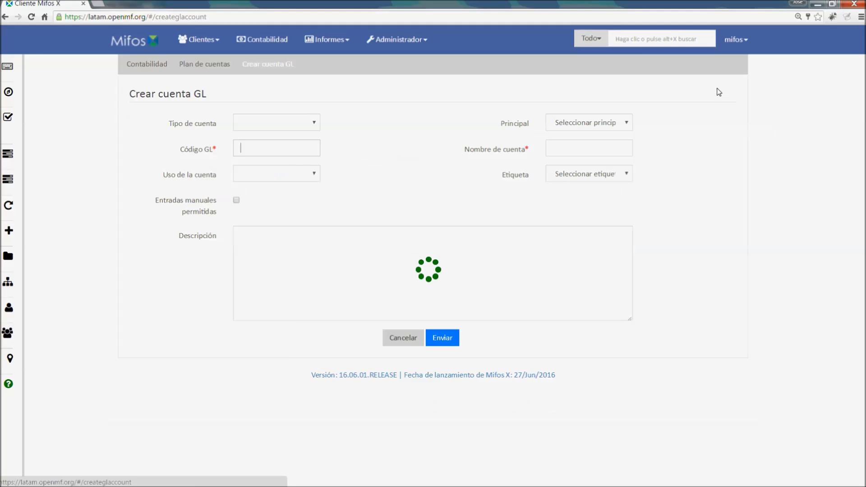
click(600, 127)
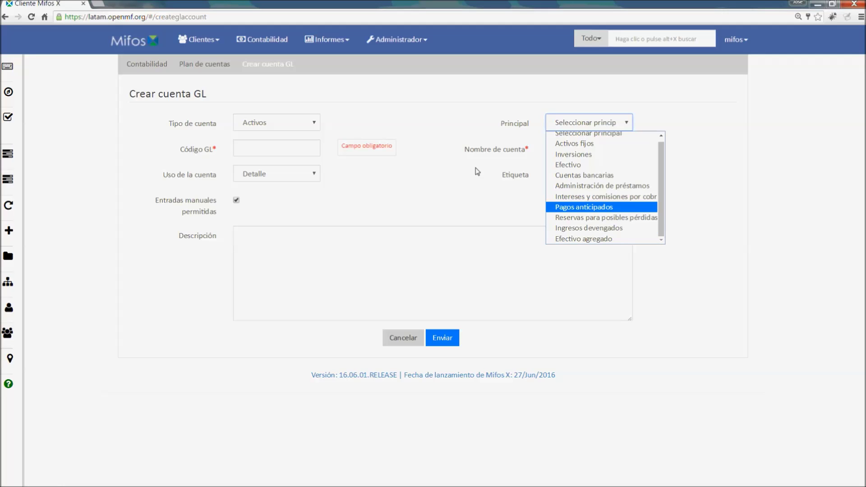
click(455, 165)
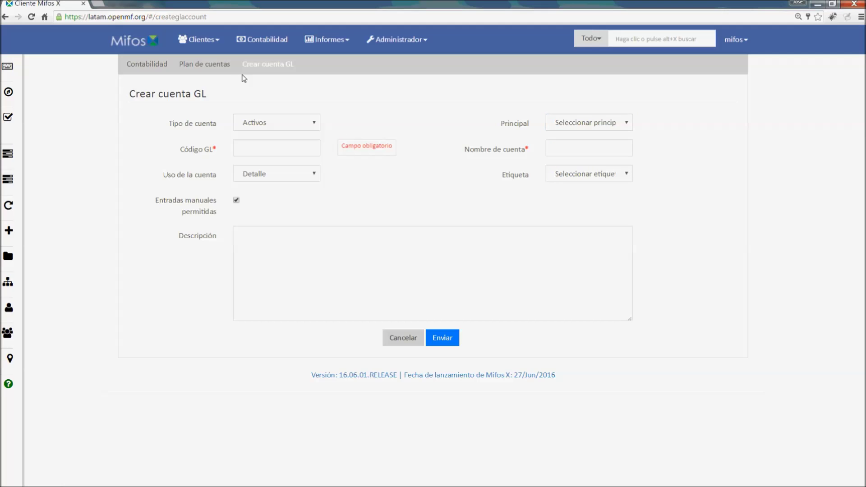
click(215, 66)
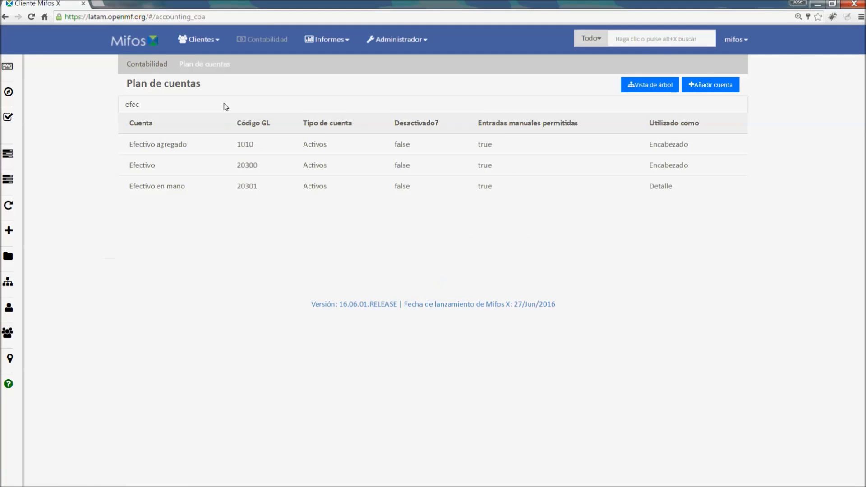